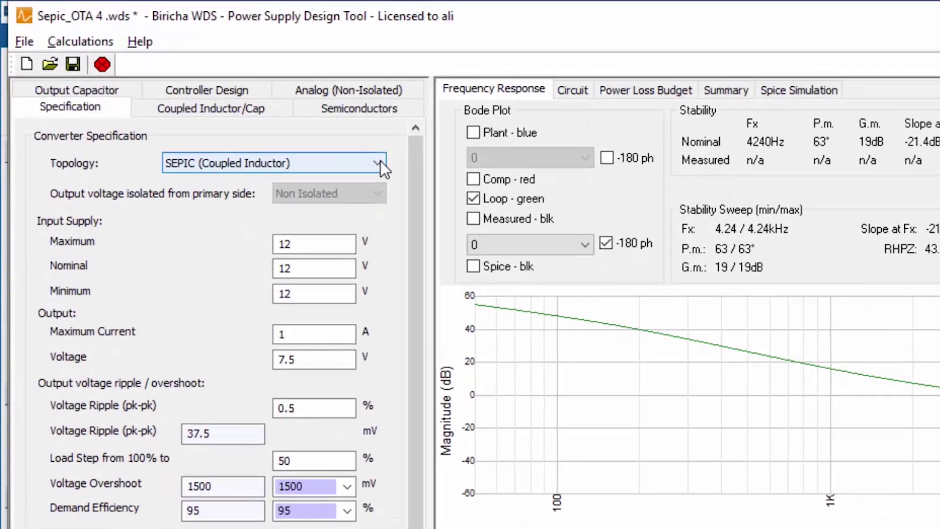
Keep SEPIC (Coupled Inductor) as the topology and step through the input supply fields
{"action": "left_click", "coordinate": [219, 94]}
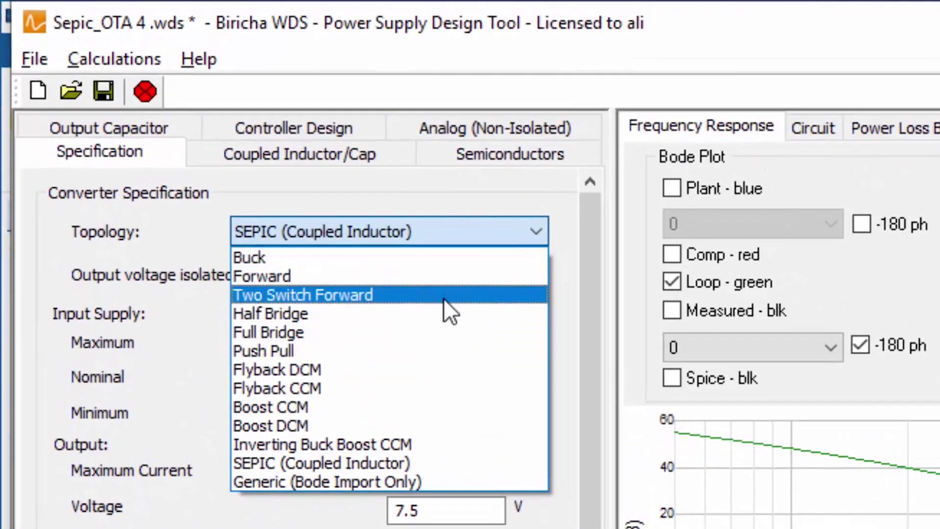
{"action": "left_click", "coordinate": [436, 462]}
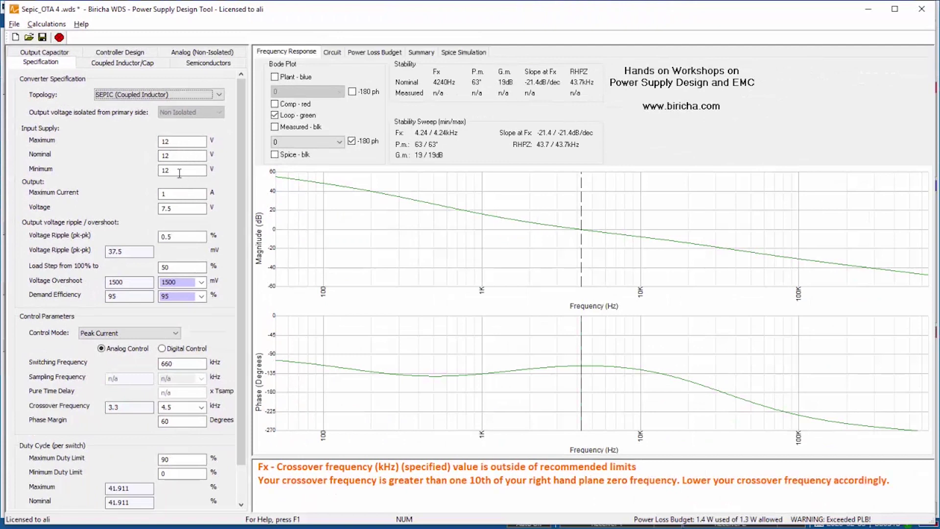
{"action": "left_click", "coordinate": [180, 142]}
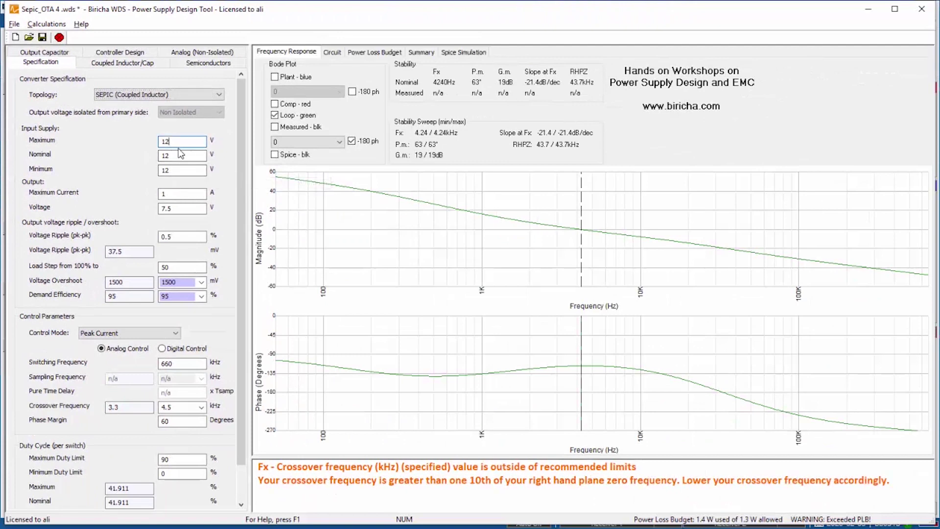
{"action": "left_click", "coordinate": [181, 155]}
{"action": "left_click", "coordinate": [180, 170]}
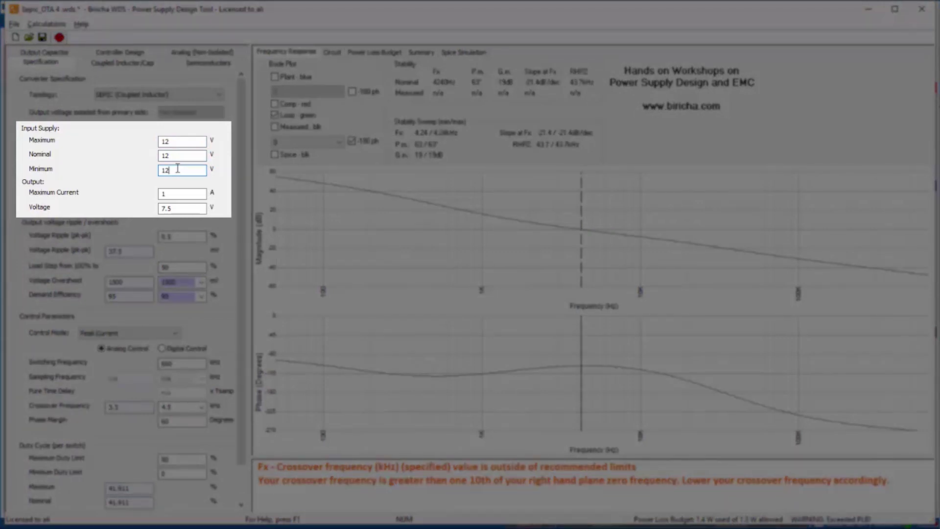
{"action": "left_click", "coordinate": [176, 143]}
{"action": "left_click", "coordinate": [176, 156]}
{"action": "left_click", "coordinate": [176, 171]}
Set the input supply maximum to 16 V and minimum to 8 V
{"action": "left_click", "coordinate": [177, 142]}
{"action": "type", "text": "6"}
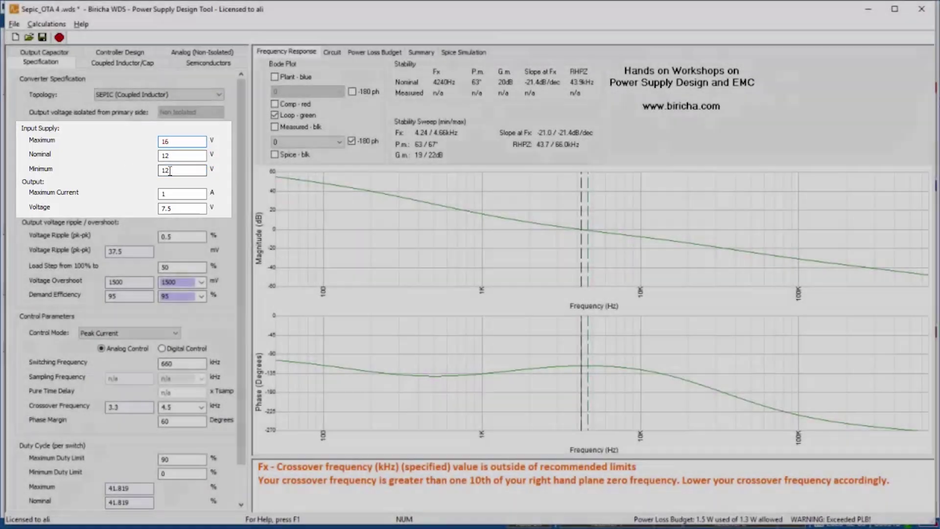
{"action": "left_click", "coordinate": [172, 171]}
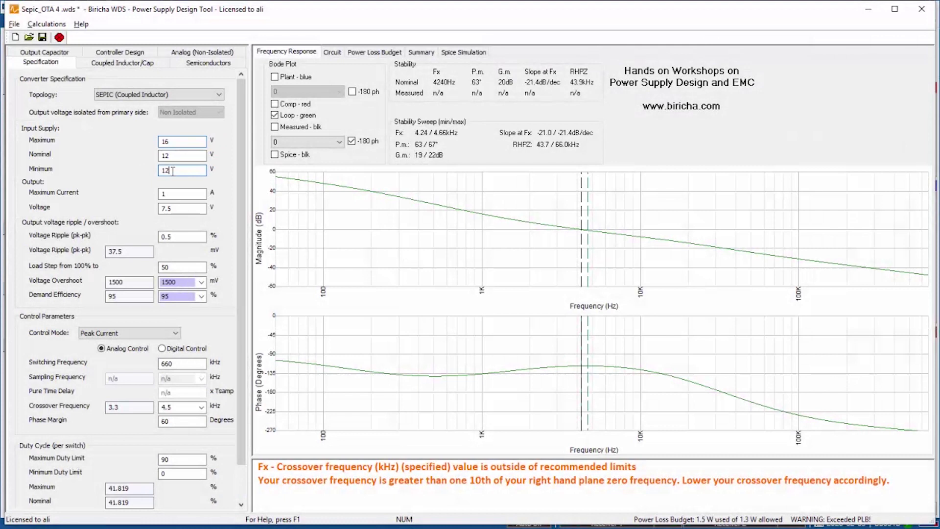
{"action": "key", "text": "BackSpace"}
{"action": "type", "text": "8"}
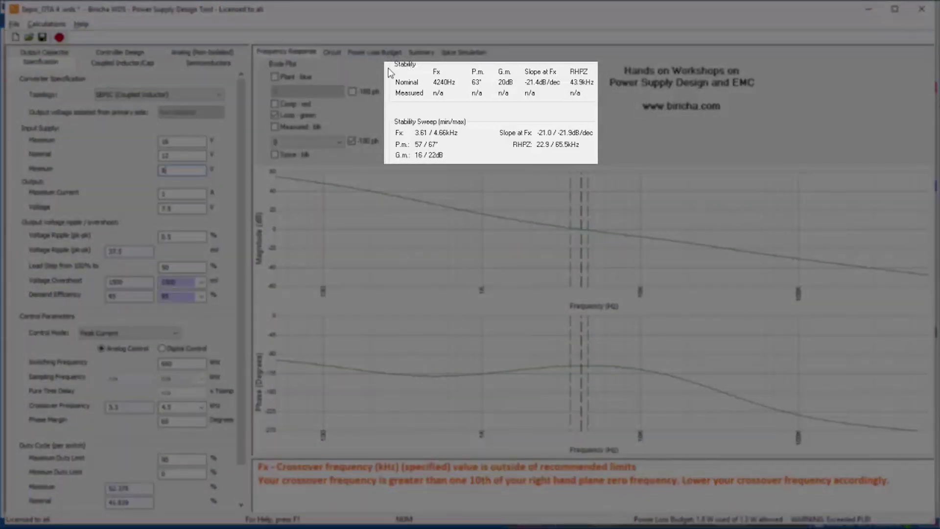
Check the stability sweep: 4240 Hz nominal, 4.66 kHz maximum crossover, 57/67° phase margin
{"action": "double_click", "coordinate": [441, 82]}
{"action": "left_click", "coordinate": [479, 82]}
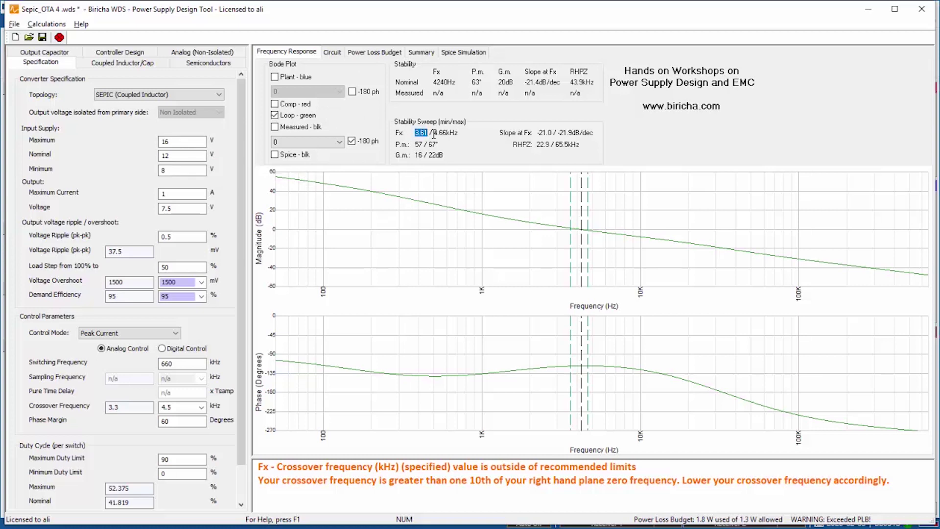
{"action": "left_click_drag", "start_coordinate": [434, 133], "coordinate": [447, 135]}
{"action": "left_click_drag", "start_coordinate": [416, 145], "coordinate": [442, 143]}
Replace the 16 V maximum and 8 V minimum input supply with 12 V each
{"action": "double_click", "coordinate": [159, 142]}
{"action": "type", "text": "12"}
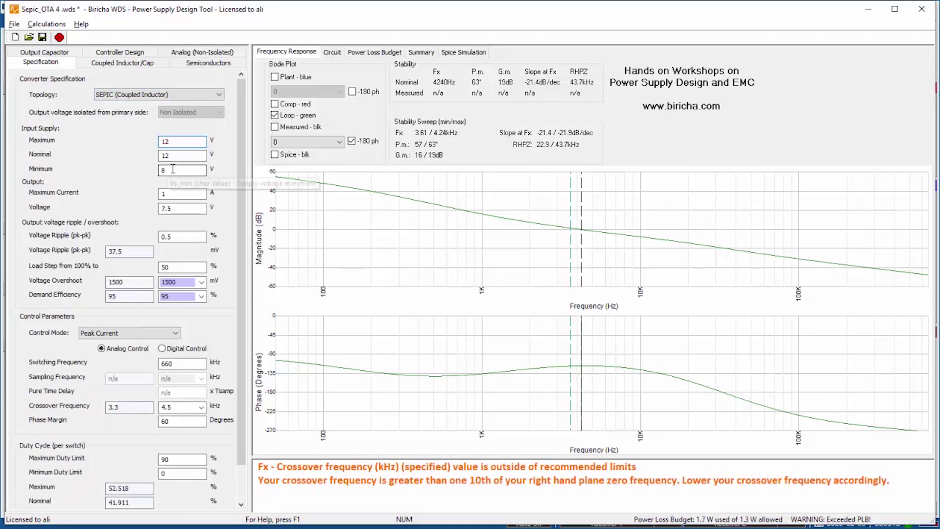
{"action": "double_click", "coordinate": [161, 169]}
{"action": "type", "text": "12"}
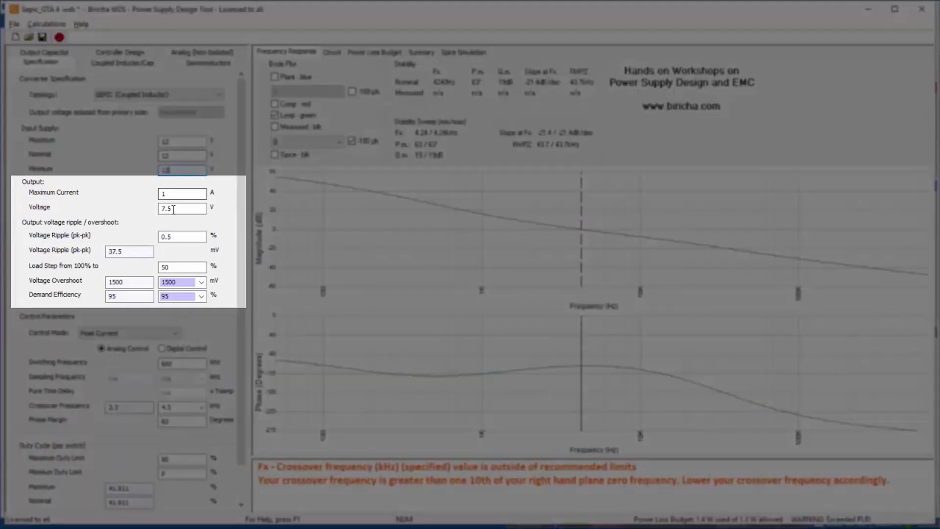
Review the output settings: 7.5 V output, 0.5 % voltage ripple and 1500 mV overshoot
{"action": "left_click", "coordinate": [173, 209]}
{"action": "left_click", "coordinate": [180, 194]}
{"action": "left_click_drag", "start_coordinate": [184, 238], "coordinate": [154, 240]}
{"action": "left_click_drag", "start_coordinate": [189, 209], "coordinate": [144, 209]}
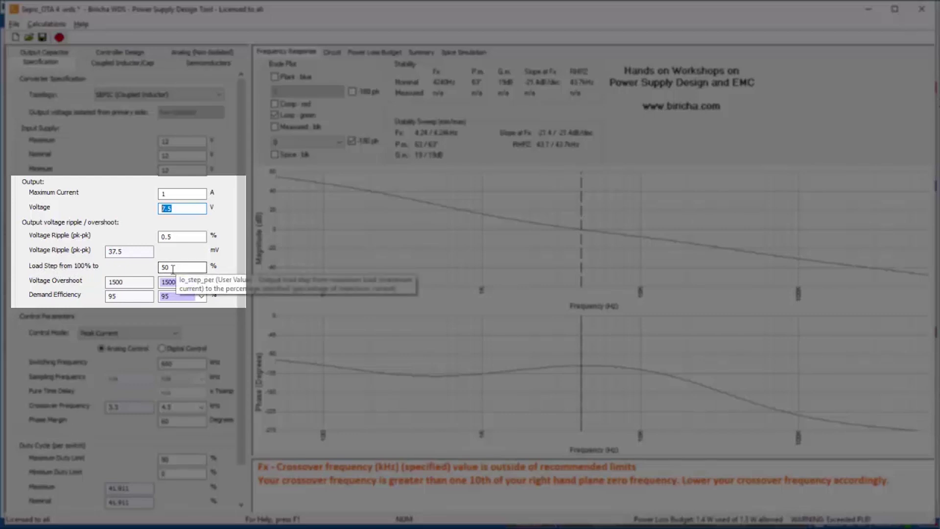
{"action": "left_click", "coordinate": [168, 283]}
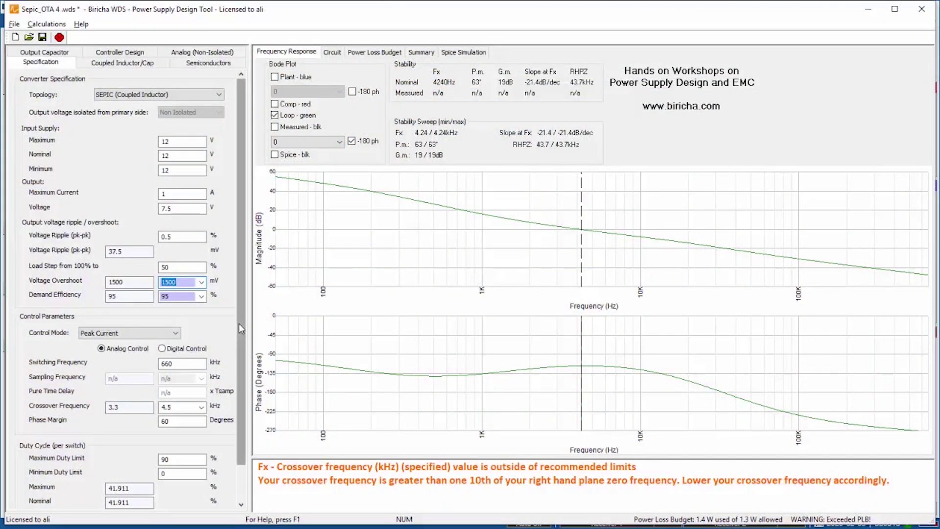
{"action": "scroll", "coordinate": [239, 324], "scroll_direction": "down", "scroll_amount": 1}
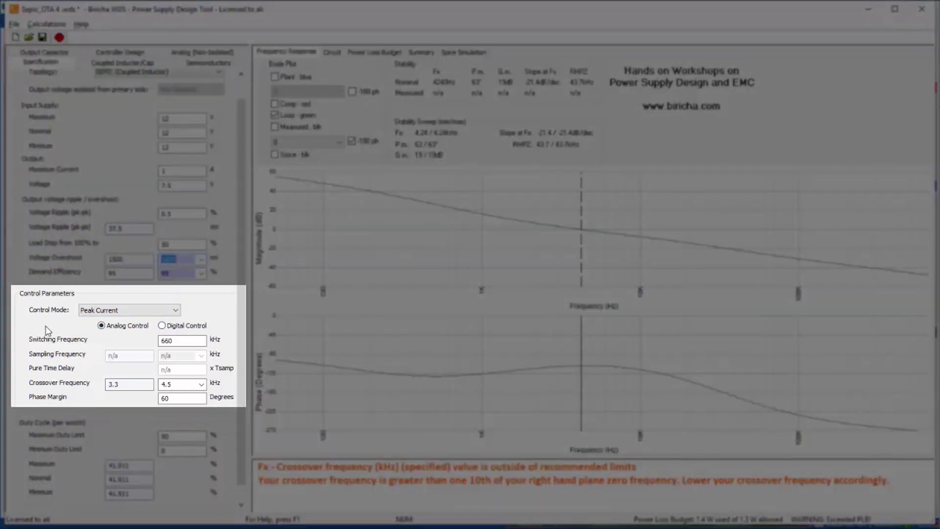
{"action": "double_click", "coordinate": [169, 342]}
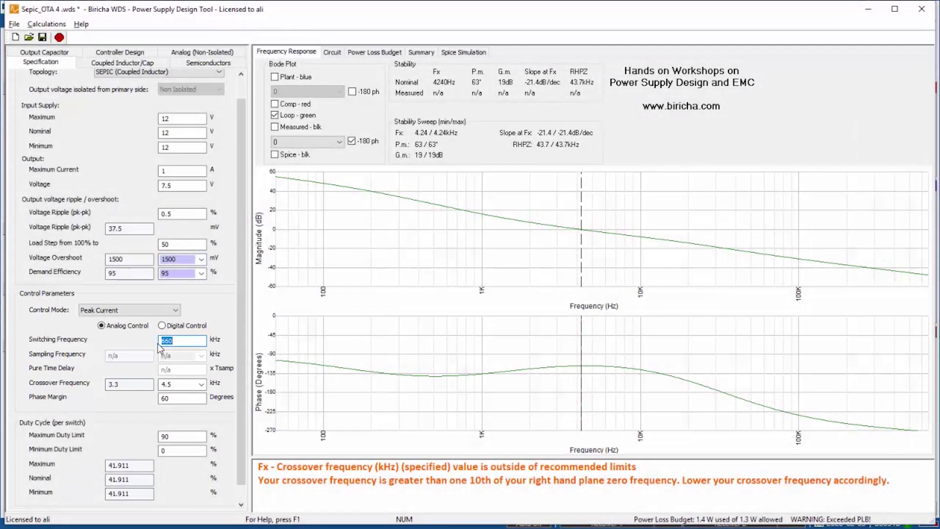
{"action": "double_click", "coordinate": [175, 384]}
{"action": "left_click", "coordinate": [174, 397]}
{"action": "left_click_drag", "start_coordinate": [175, 397], "coordinate": [147, 400]}
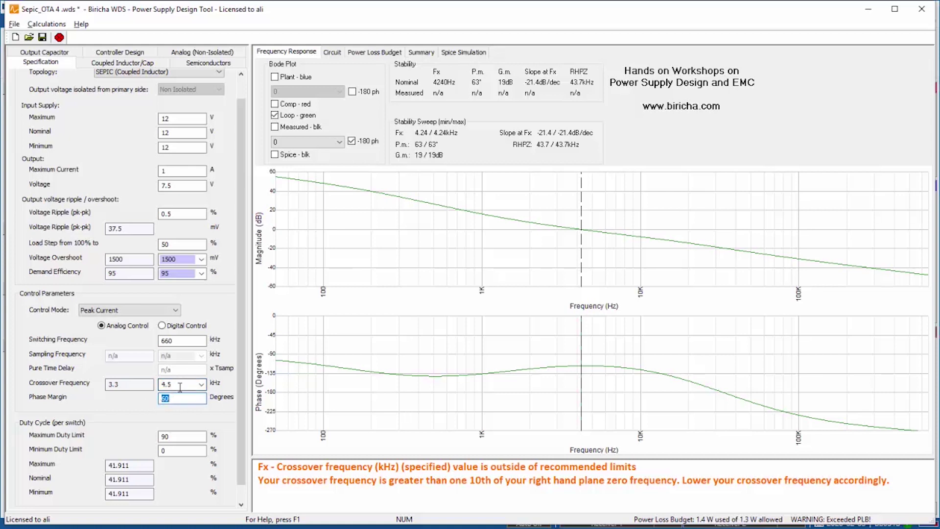
{"action": "left_click_drag", "start_coordinate": [177, 385], "coordinate": [165, 385]}
{"action": "left_click_drag", "start_coordinate": [571, 82], "coordinate": [594, 80]}
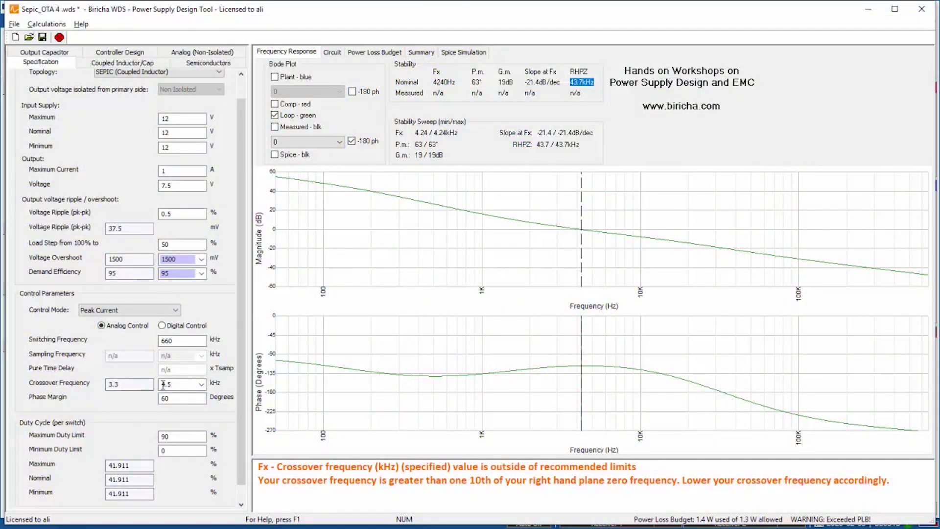
{"action": "left_click_drag", "start_coordinate": [180, 385], "coordinate": [163, 387]}
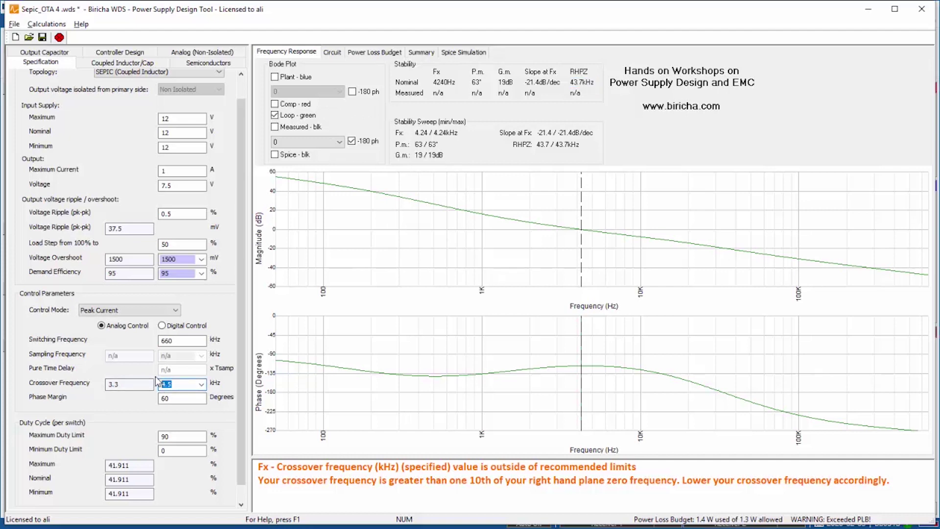
{"action": "left_click", "coordinate": [273, 466]}
{"action": "left_click_drag", "start_coordinate": [273, 466], "coordinate": [643, 471]}
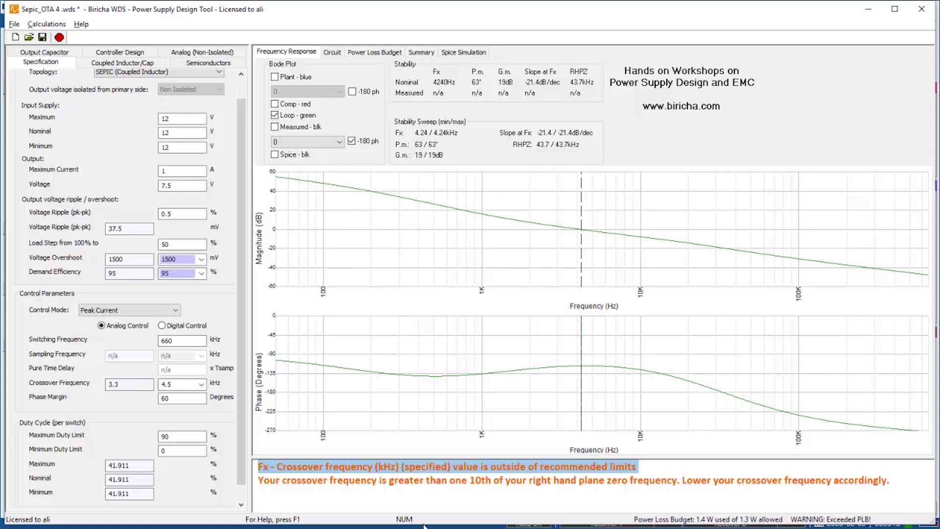
{"action": "left_click_drag", "start_coordinate": [179, 384], "coordinate": [160, 388]}
{"action": "double_click", "coordinate": [164, 398]}
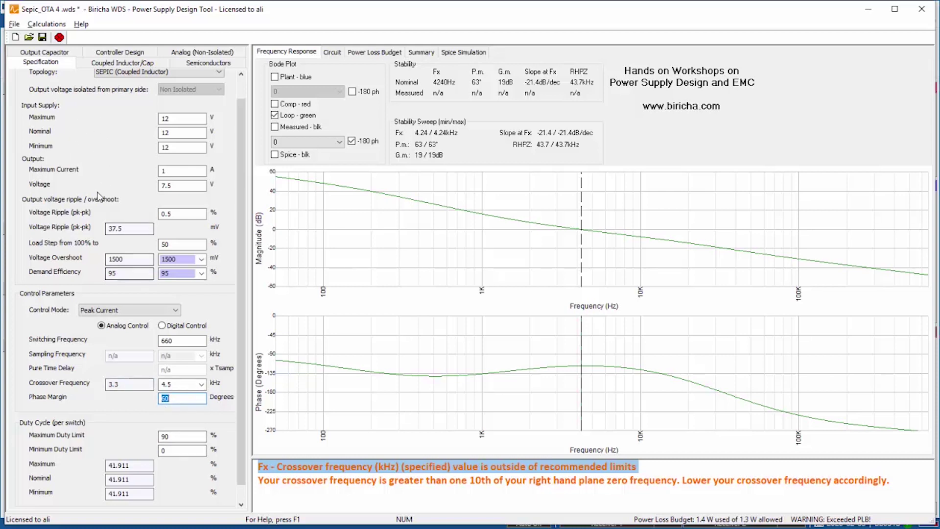
Show the Coupled Inductor/Cap page with 30 % ripple and 17.656 µH inductance, then switch to Firefox
{"action": "left_click", "coordinate": [103, 63]}
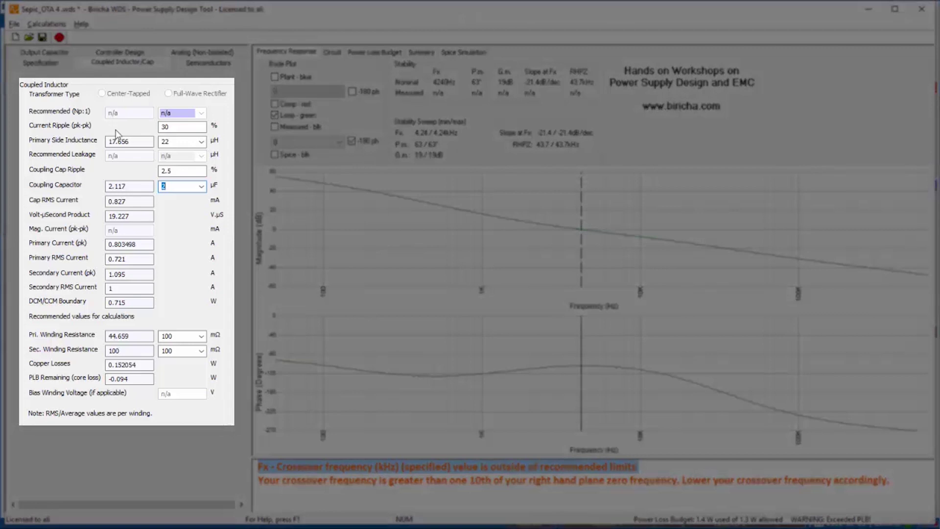
{"action": "double_click", "coordinate": [156, 127]}
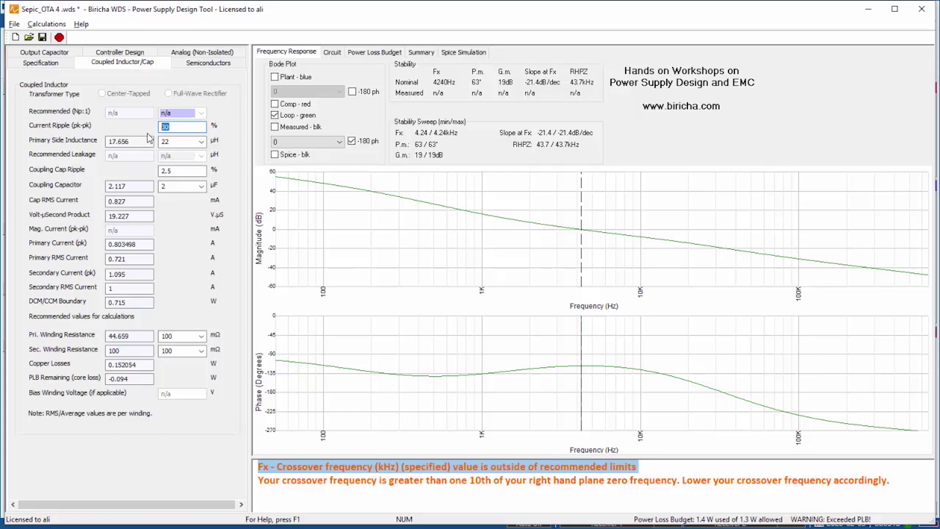
{"action": "double_click", "coordinate": [140, 142]}
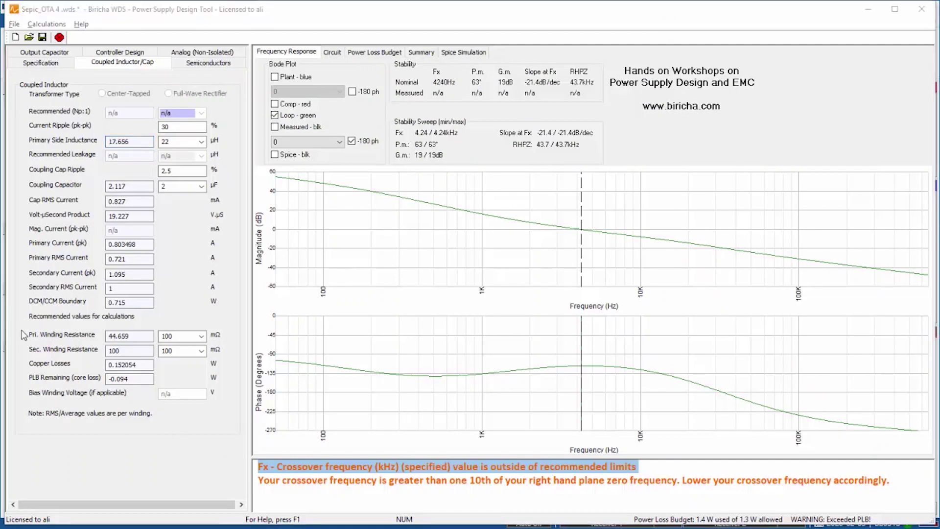
{"action": "key", "text": "alt+Tab"}
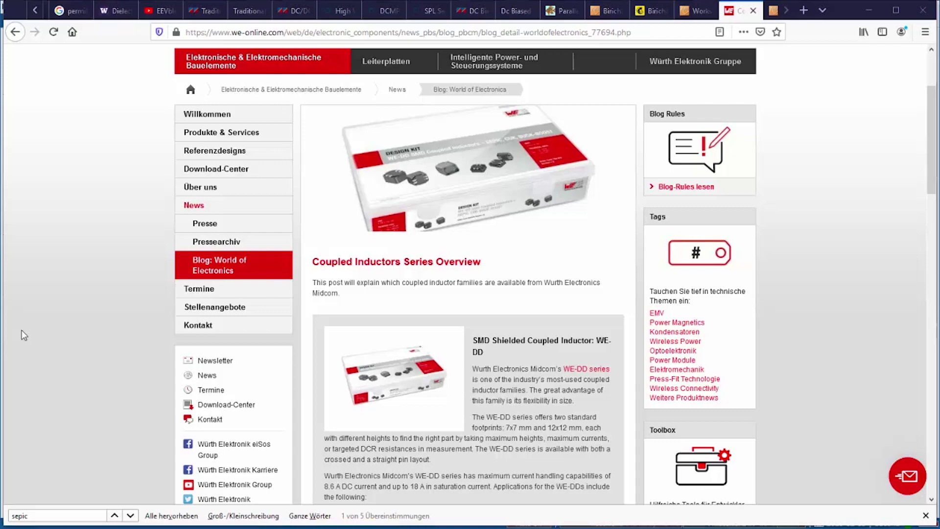
Switch from the Würth coupled inductors page back to the Biricha WDS window
{"action": "key", "text": "alt+Tab"}
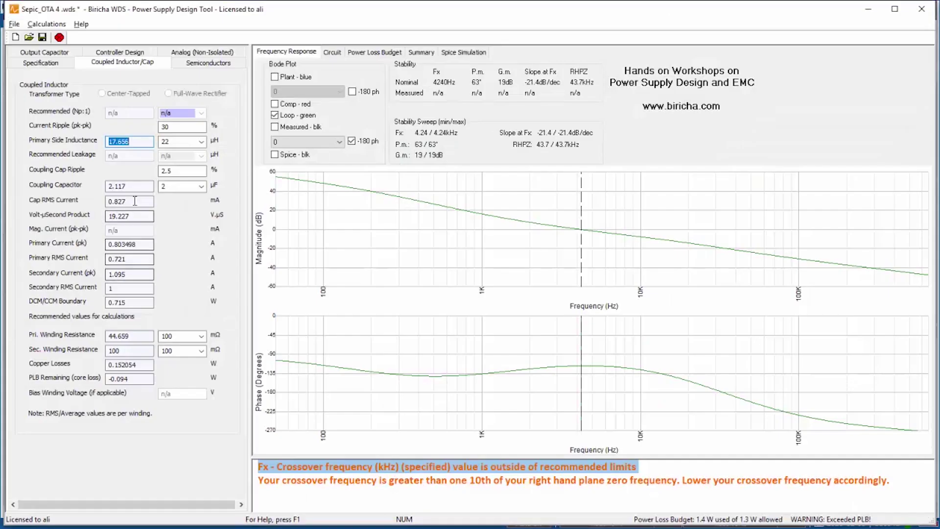
Compare 22 µH chosen vs 17.656 µH calculated inductance, note 2.5 % cap ripple, then view the schematic
{"action": "double_click", "coordinate": [167, 142]}
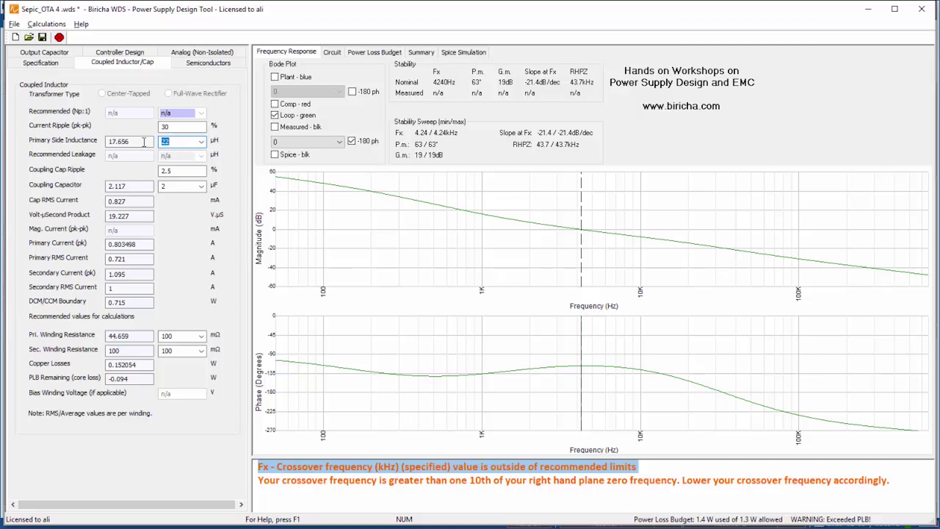
{"action": "double_click", "coordinate": [114, 141]}
{"action": "double_click", "coordinate": [181, 141]}
{"action": "left_click_drag", "start_coordinate": [181, 169], "coordinate": [156, 170]}
{"action": "left_click", "coordinate": [335, 53]}
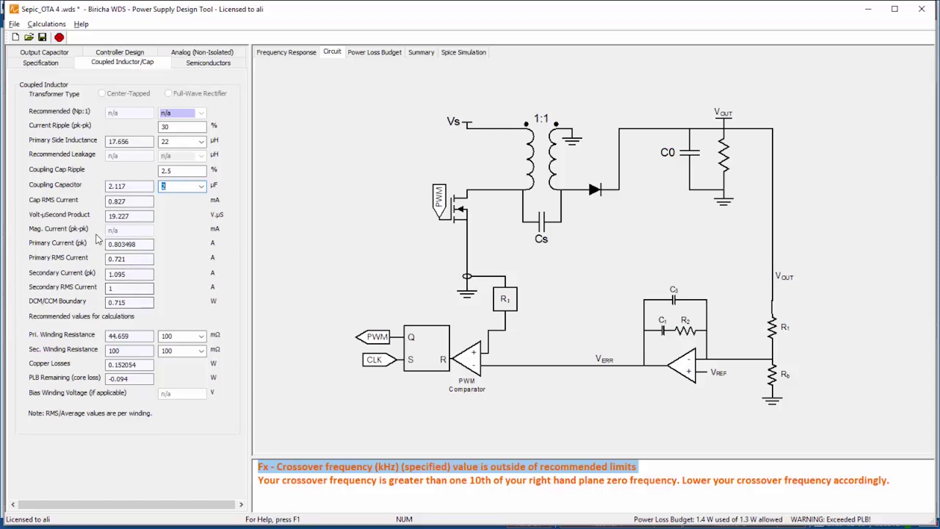
{"action": "mouse_move", "coordinate": [119, 218]}
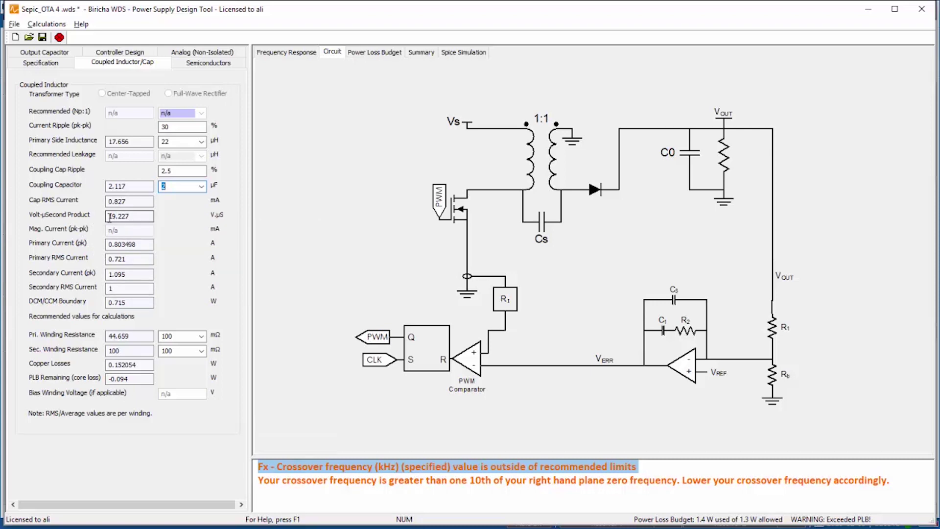
{"action": "left_click", "coordinate": [194, 64]}
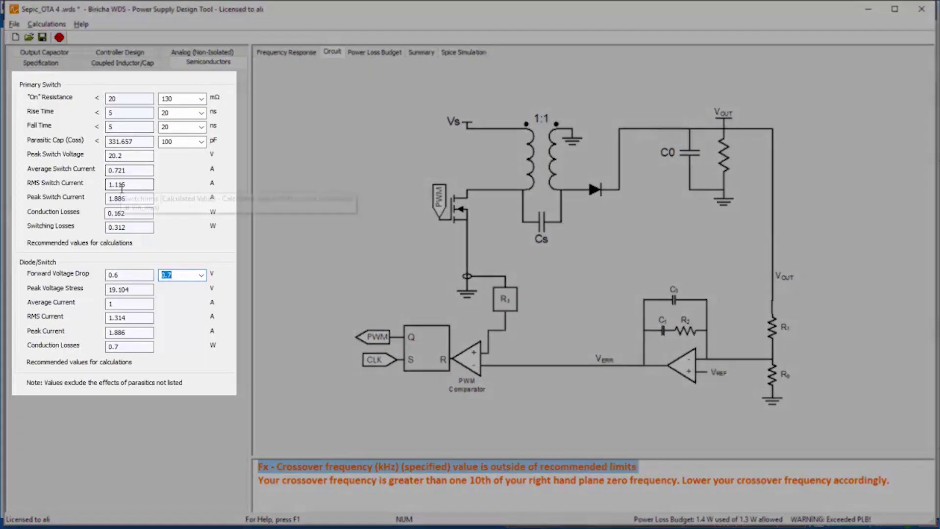
{"action": "mouse_move", "coordinate": [119, 197]}
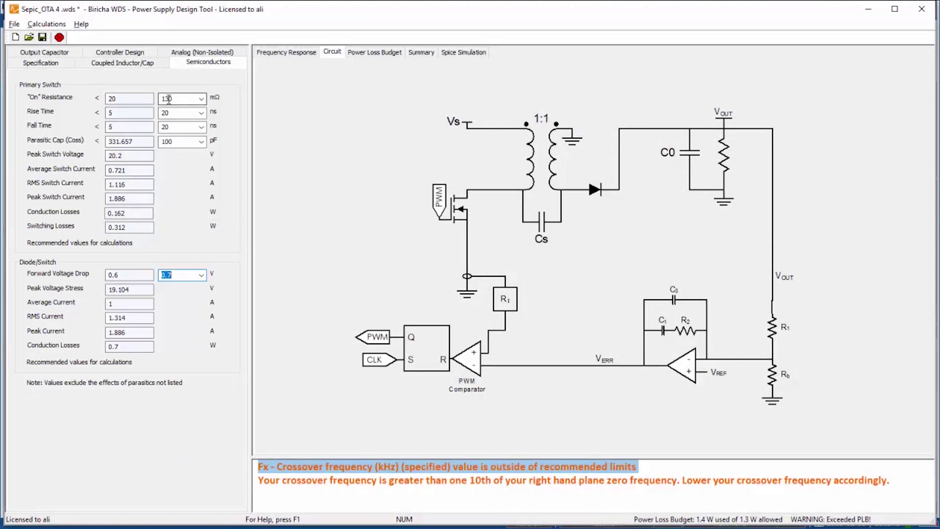
{"action": "left_click", "coordinate": [168, 100]}
{"action": "double_click", "coordinate": [168, 100]}
Show the Output Capacitor page, pointing out C0 220 µF (57.737 calculated) and 62 mΩ ESR
{"action": "left_click", "coordinate": [51, 55]}
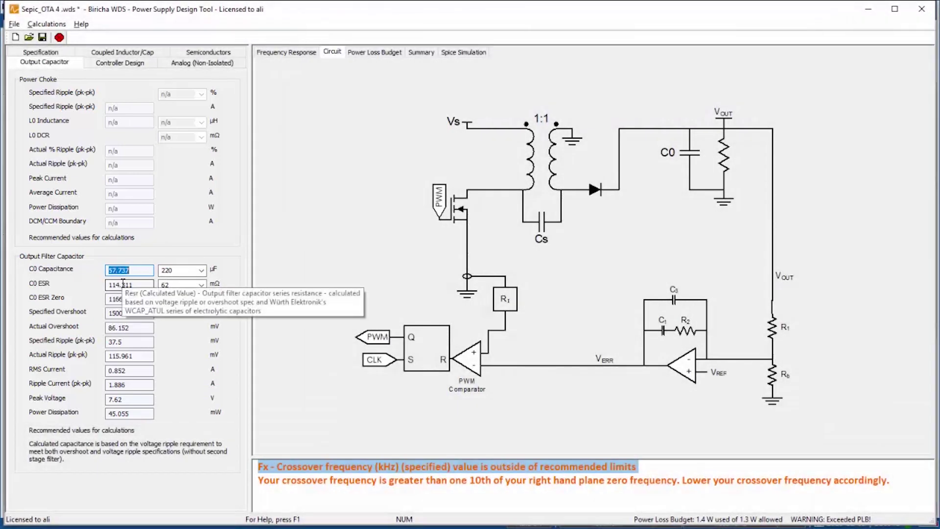
{"action": "left_click", "coordinate": [169, 271]}
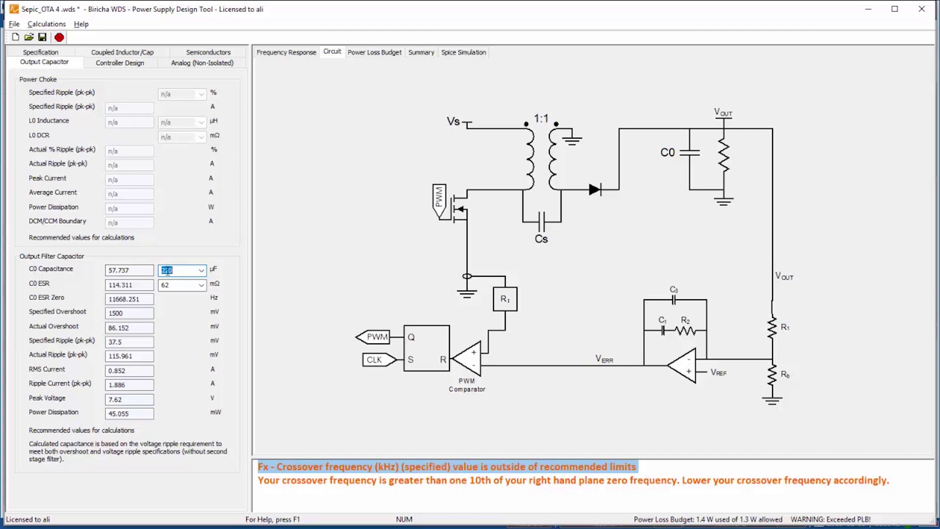
{"action": "double_click", "coordinate": [128, 272]}
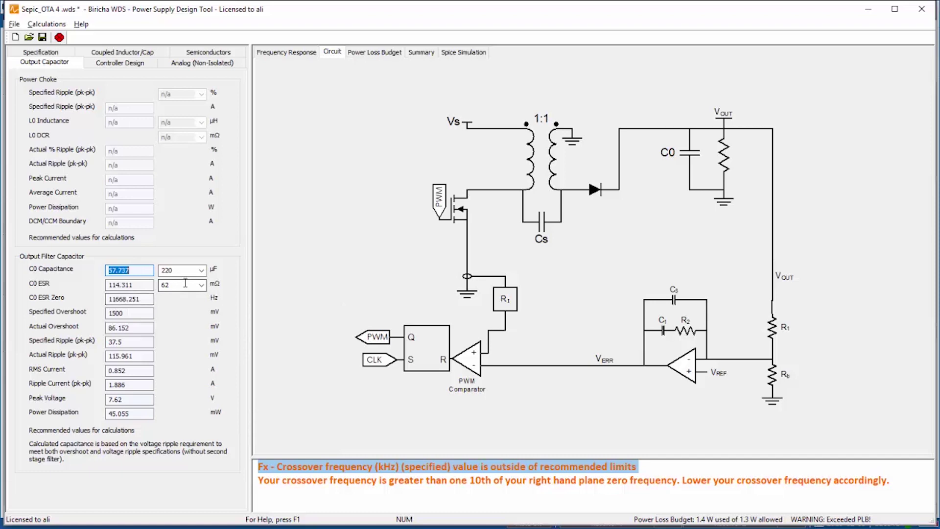
{"action": "left_click", "coordinate": [160, 286]}
{"action": "double_click", "coordinate": [179, 289]}
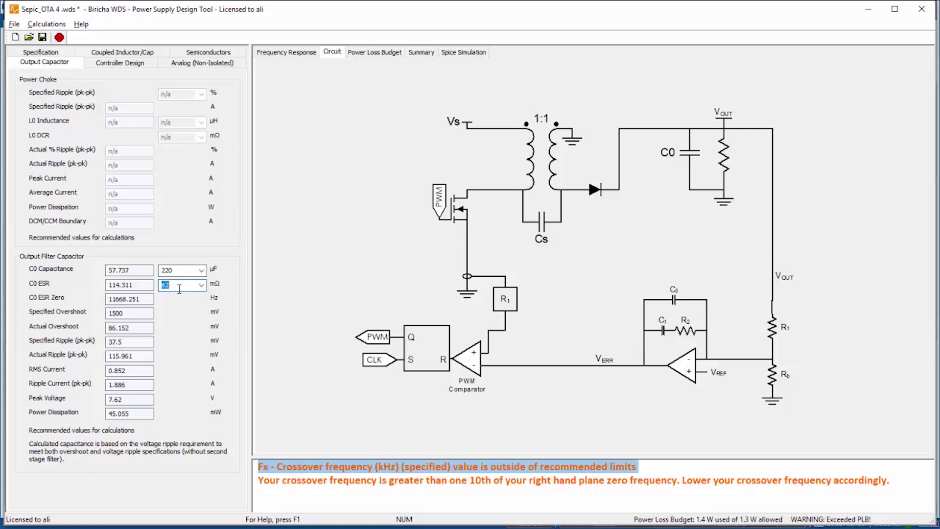
Show the Controller Design page and point out the transconductance factor gm of 300
{"action": "left_click", "coordinate": [131, 64]}
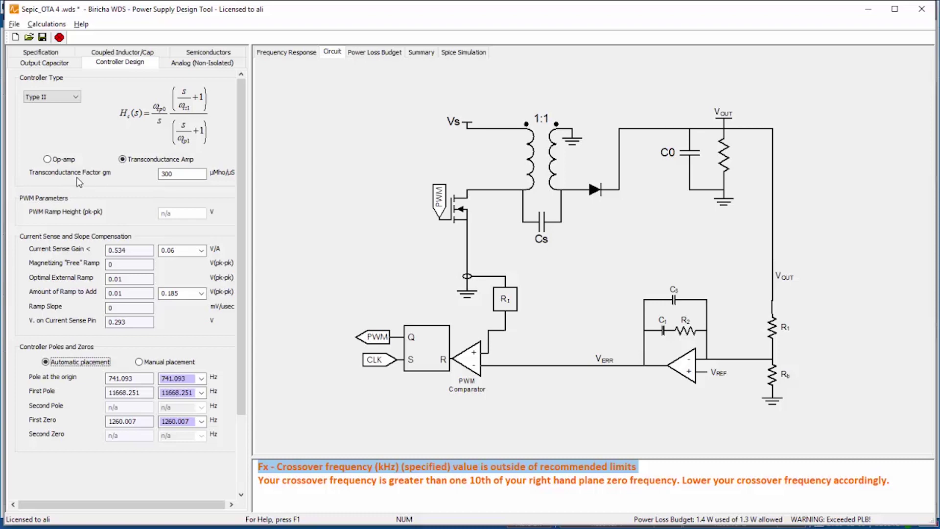
{"action": "double_click", "coordinate": [168, 173]}
Show the Analog (Non-Isolated) values: R2 12 kΩ (13.413 calculated), C1 10 nF (9.417 calculated)
{"action": "left_click", "coordinate": [199, 63]}
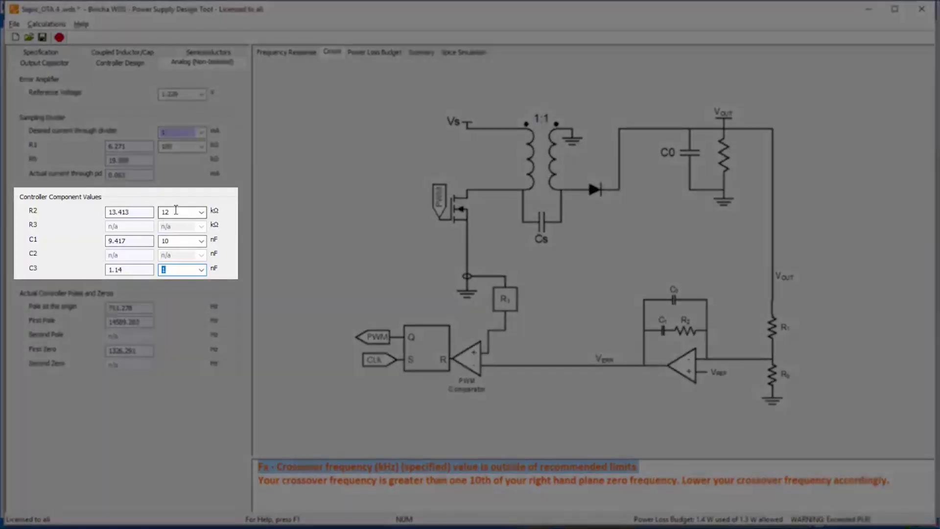
{"action": "double_click", "coordinate": [135, 212]}
{"action": "left_click", "coordinate": [171, 212]}
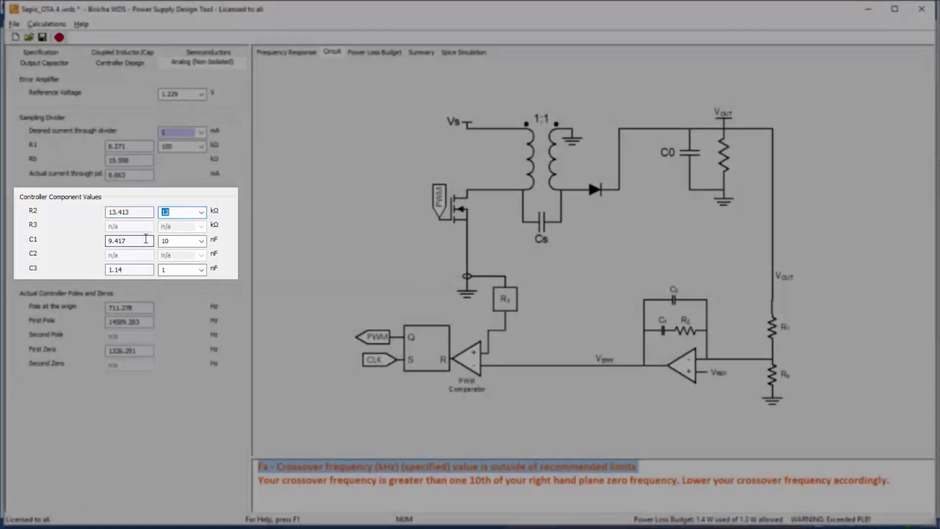
{"action": "double_click", "coordinate": [146, 239]}
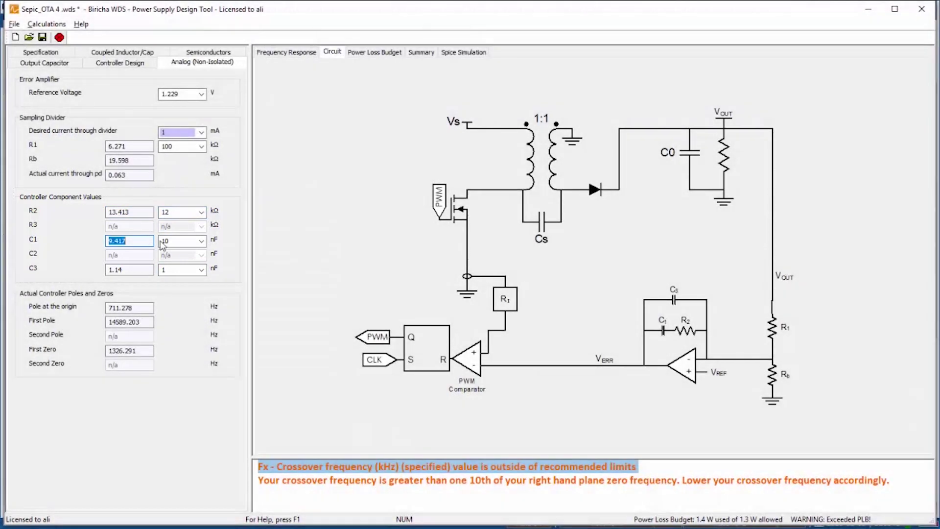
{"action": "left_click", "coordinate": [171, 241]}
Show the Bode plot: 4240 Hz crossover, 63° PM, 19 dB GM, -21.4 dB/dec slope, 43.7 kHz RHPZ
{"action": "left_click", "coordinate": [286, 52]}
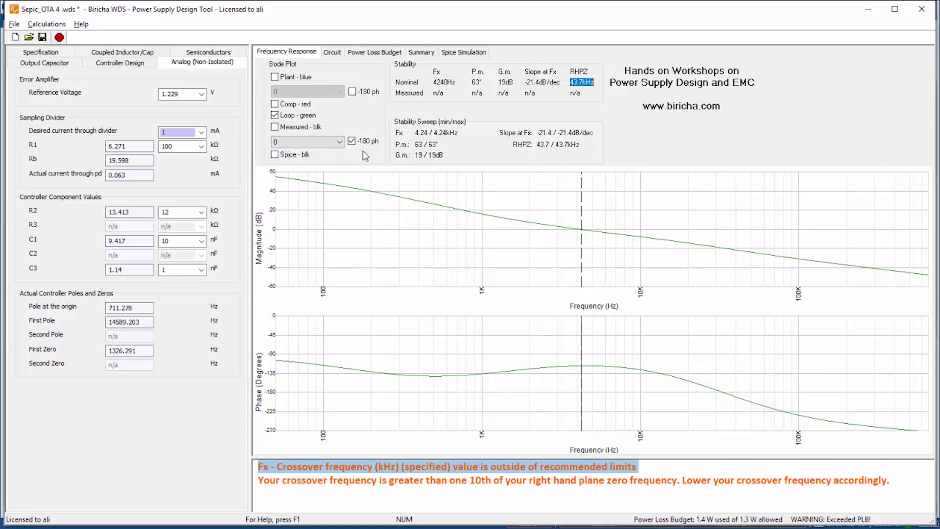
{"action": "double_click", "coordinate": [437, 82]}
{"action": "double_click", "coordinate": [475, 83]}
{"action": "double_click", "coordinate": [501, 82]}
{"action": "double_click", "coordinate": [537, 83]}
{"action": "double_click", "coordinate": [580, 82]}
{"action": "double_click", "coordinate": [443, 82]}
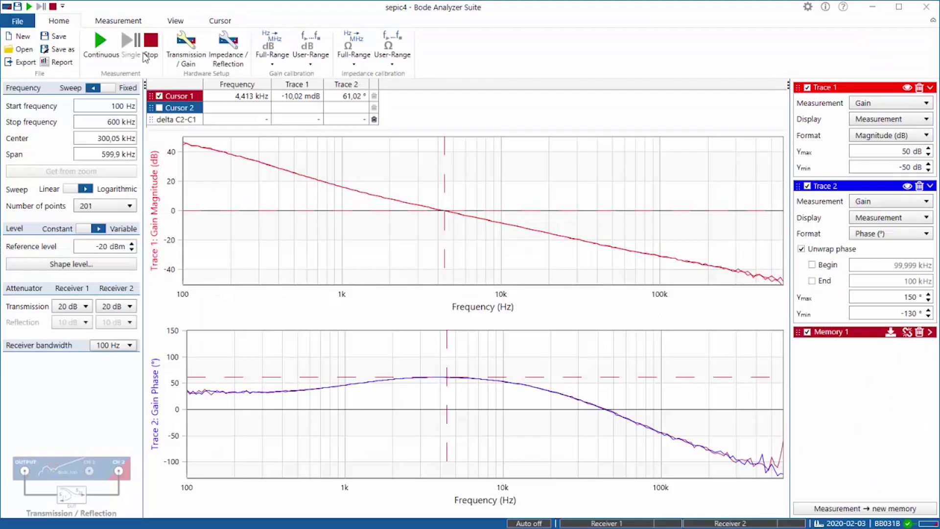
Run a continuous loop gain sweep, read the Cursor 1 frequency and gain, then return to WDS
{"action": "left_click", "coordinate": [100, 44]}
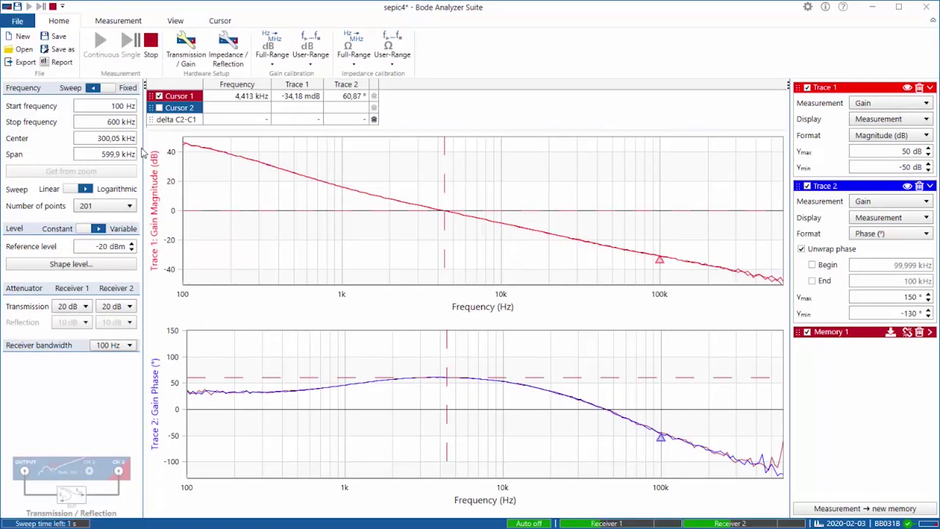
{"action": "double_click", "coordinate": [296, 98]}
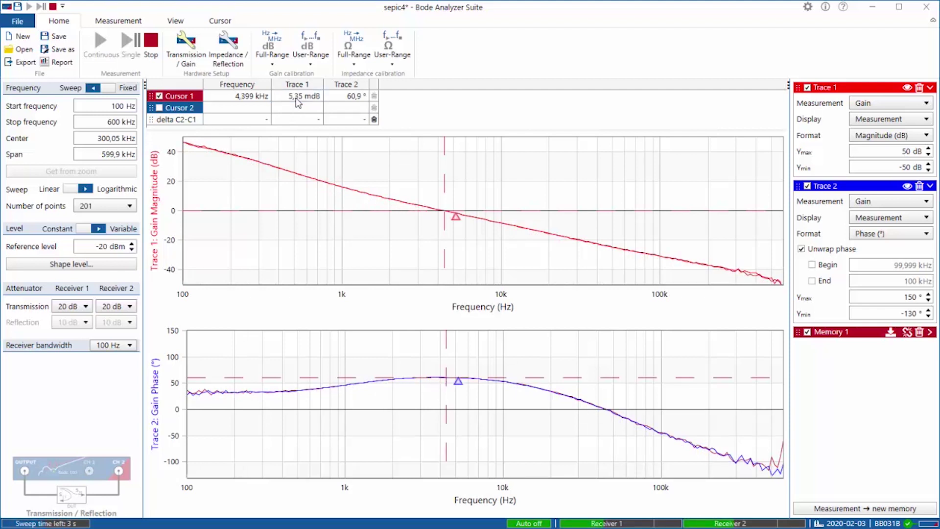
{"action": "double_click", "coordinate": [235, 96]}
{"action": "left_click", "coordinate": [254, 96]}
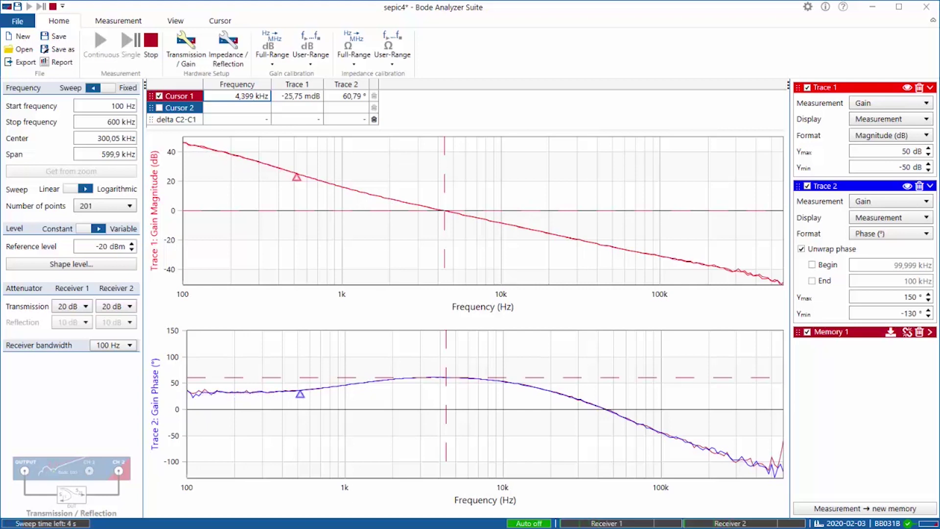
{"action": "key", "text": "alt+Tab"}
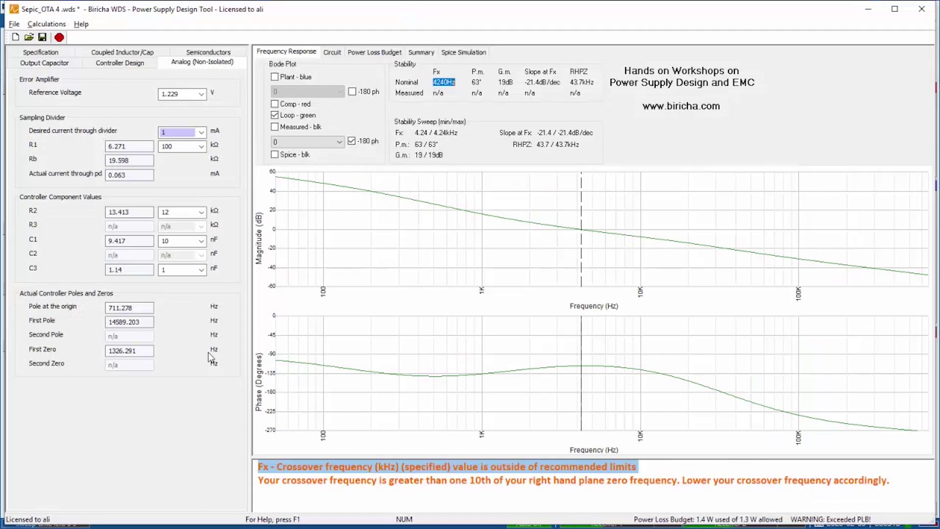
Overlay the measured loop, check its 4400Hz crossover, 61° phase margin, 46dB gain margin and -22.9dB/dec slope, then toggle it to compare
{"action": "left_click", "coordinate": [275, 127]}
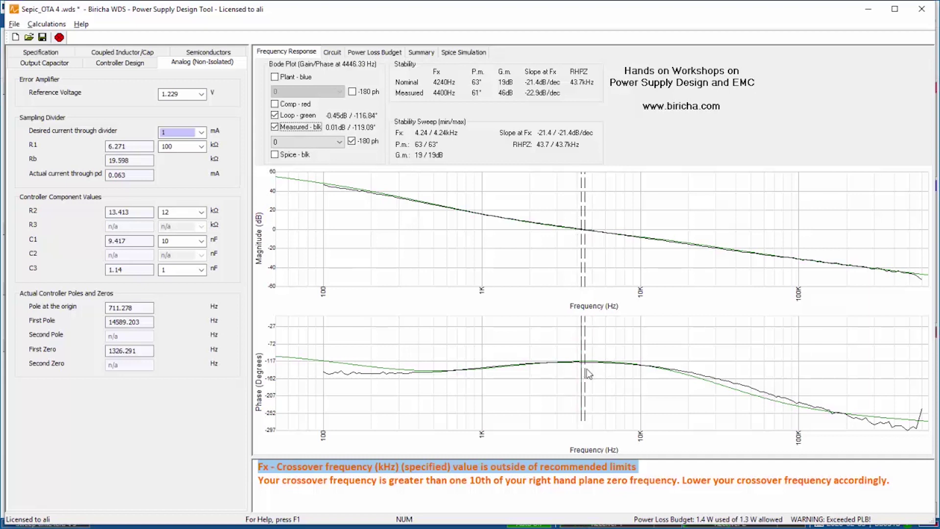
{"action": "double_click", "coordinate": [438, 97]}
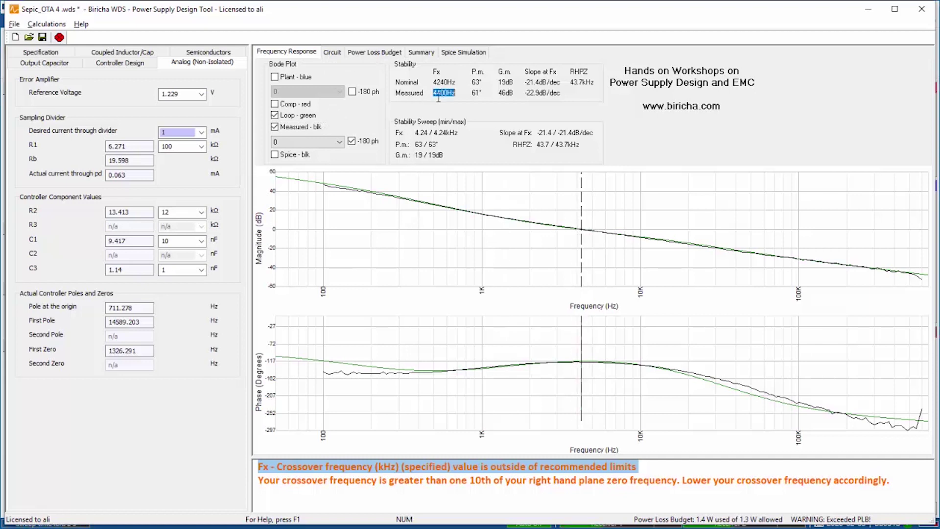
{"action": "double_click", "coordinate": [476, 93]}
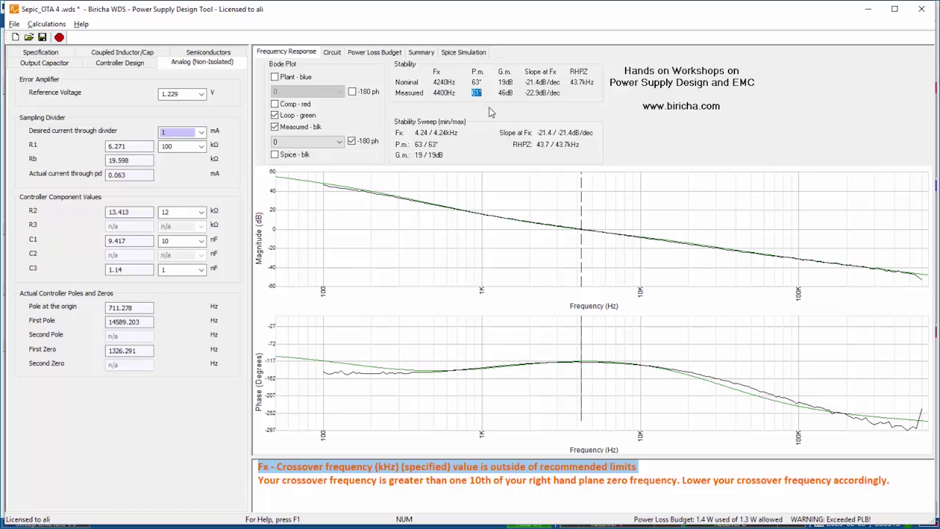
{"action": "double_click", "coordinate": [504, 93]}
{"action": "double_click", "coordinate": [534, 93]}
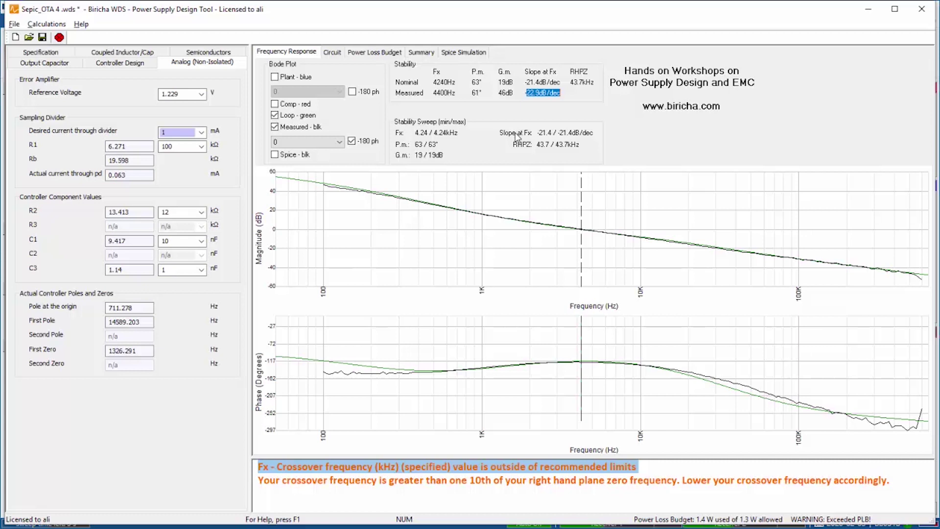
{"action": "left_click", "coordinate": [275, 126]}
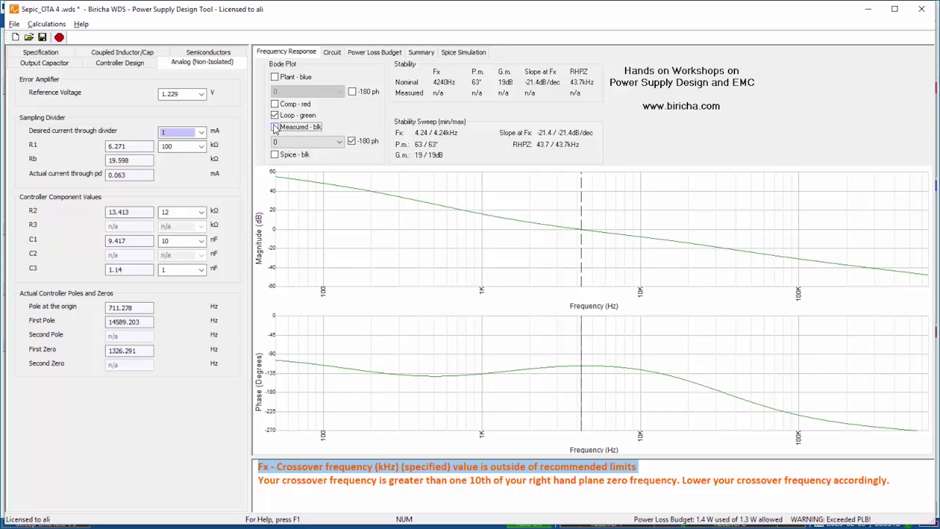
{"action": "left_click", "coordinate": [275, 127]}
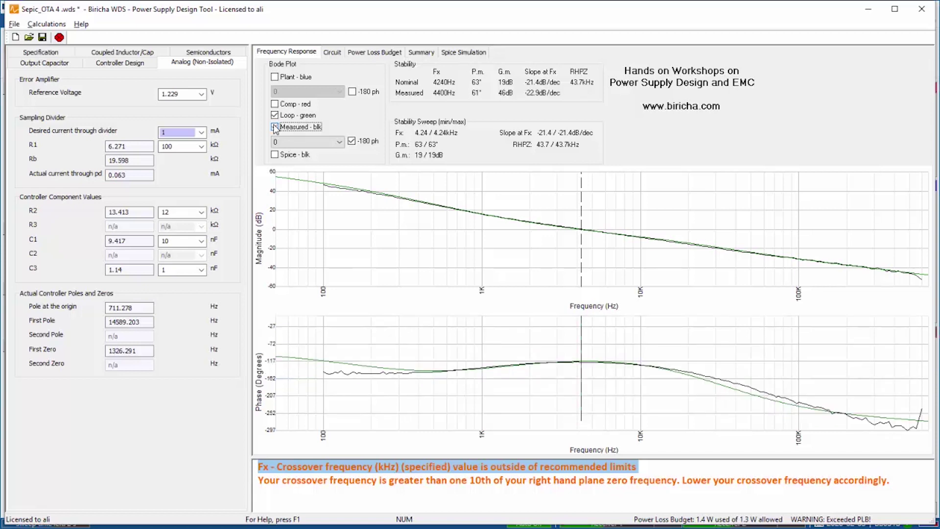